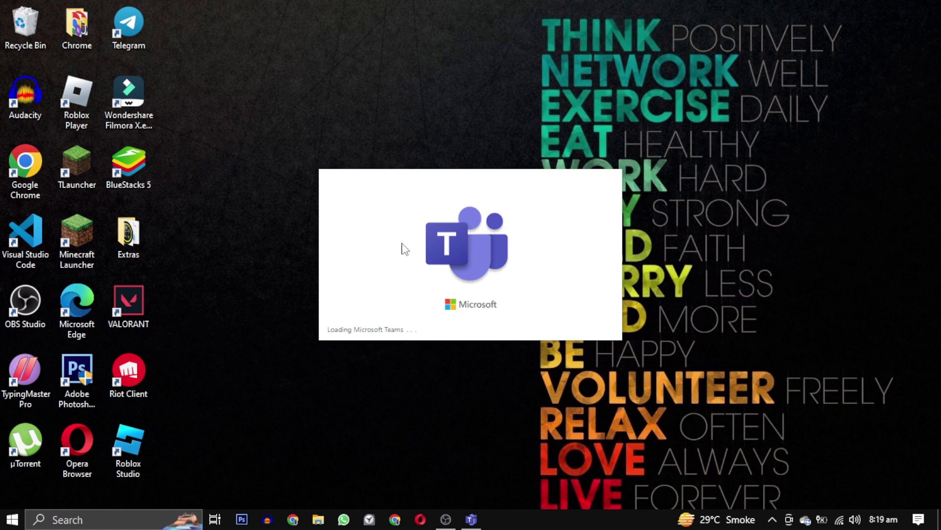
Search Windows for 'task manager' and launch Task Manager from the results.
left_click(156, 526)
type("task man")
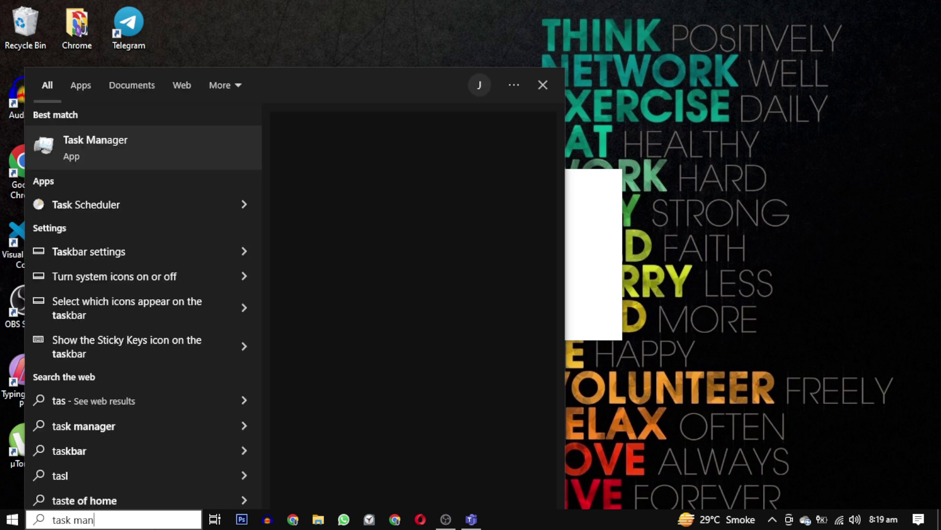
type("a")
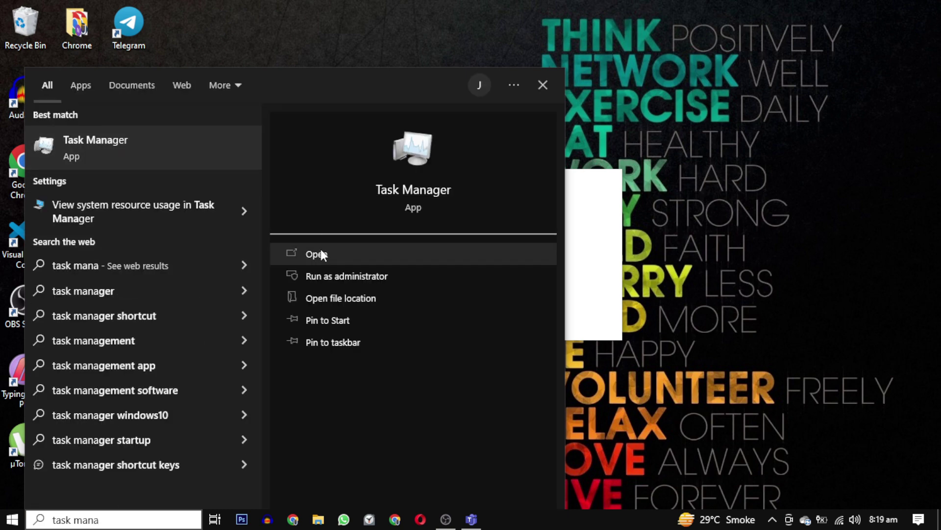
left_click(321, 251)
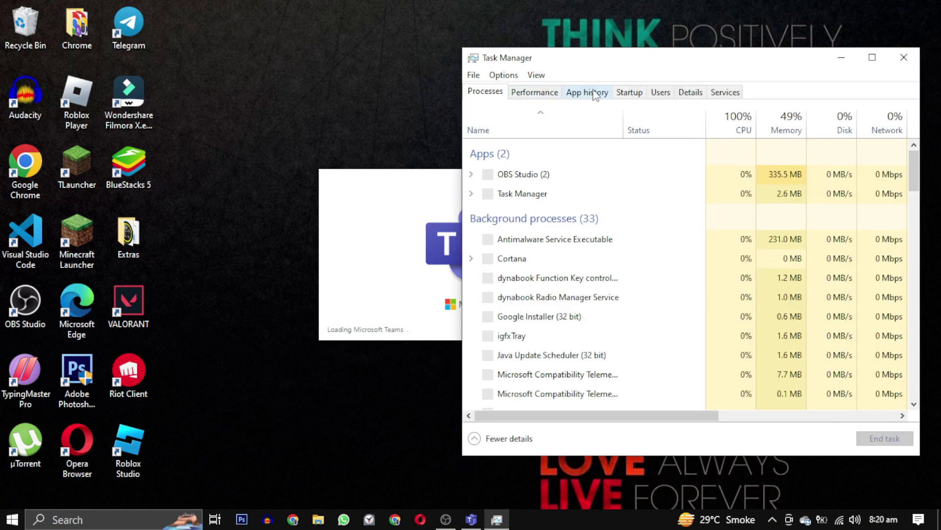
Switch Task Manager to the Startup list of launch-at-boot programs.
left_click(626, 95)
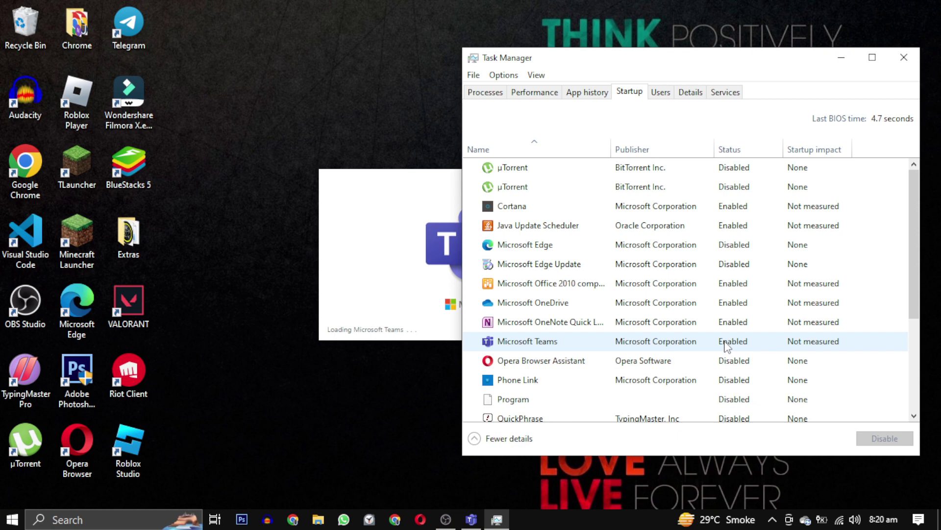
Disable Microsoft Teams from the Startup list's right-click menu.
right_click(725, 346)
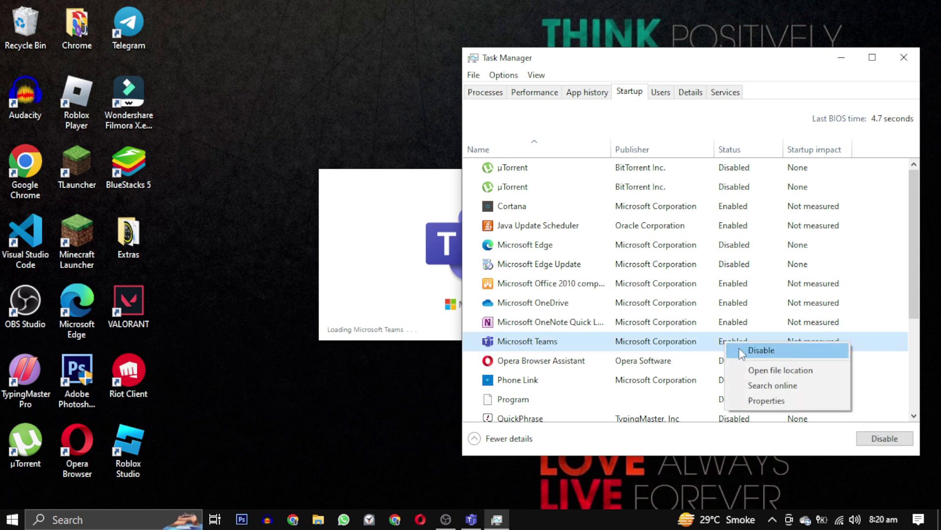
left_click(739, 349)
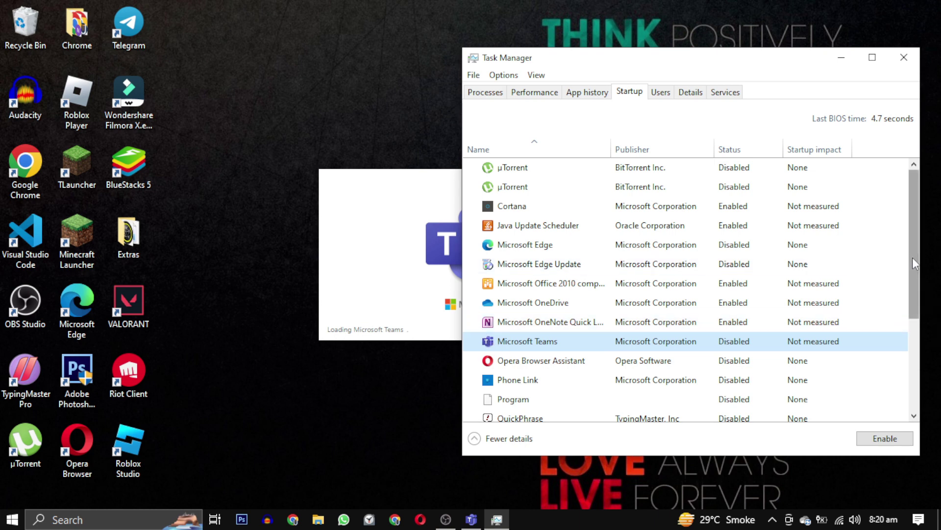
left_click_drag(913, 258, 934, 399)
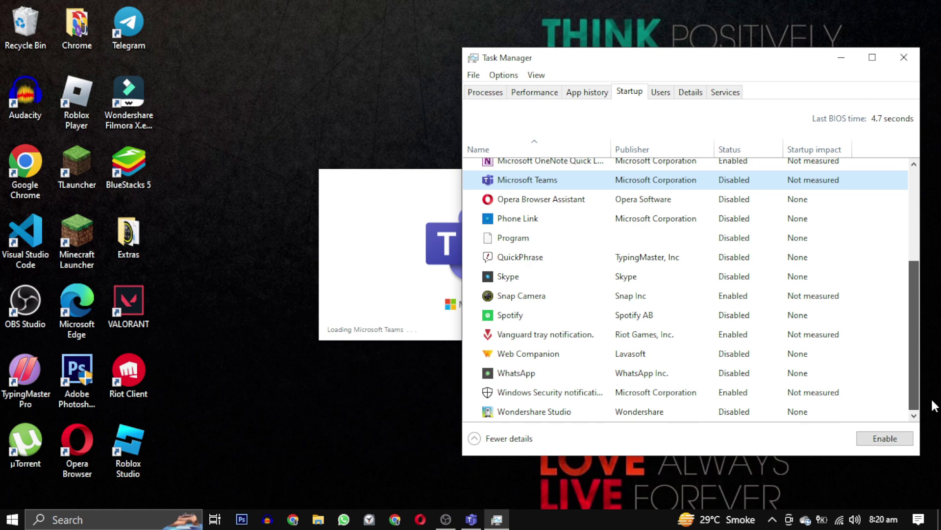
left_click_drag(934, 400, 925, 215)
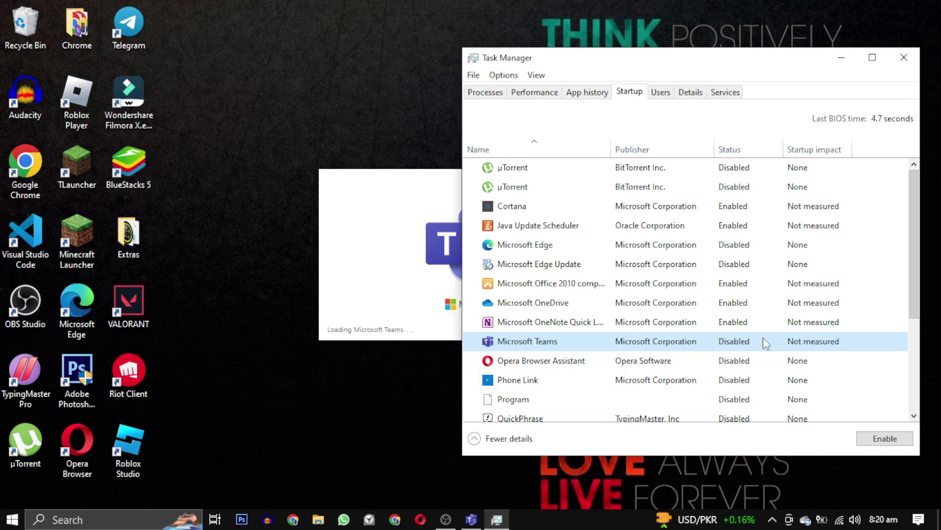
Close Task Manager and bring up the Windows Start menu.
left_click(904, 58)
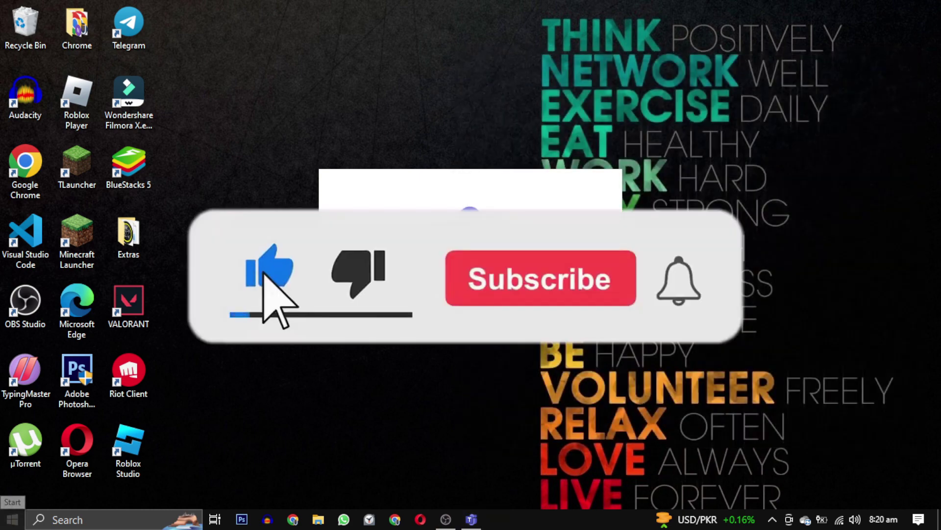
left_click(12, 520)
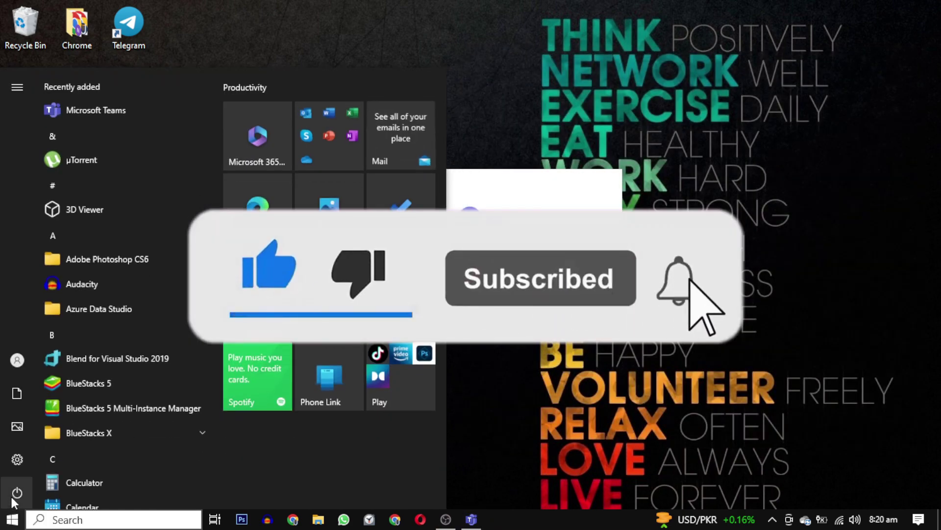
mouse_move(44, 460)
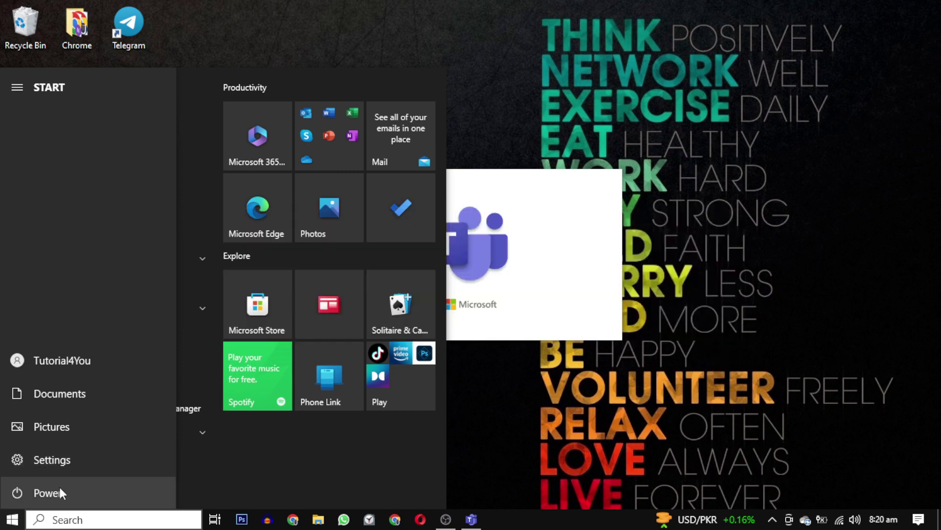
Expand the Start menu Power button to show Sleep, Shut down and Restart.
left_click(59, 489)
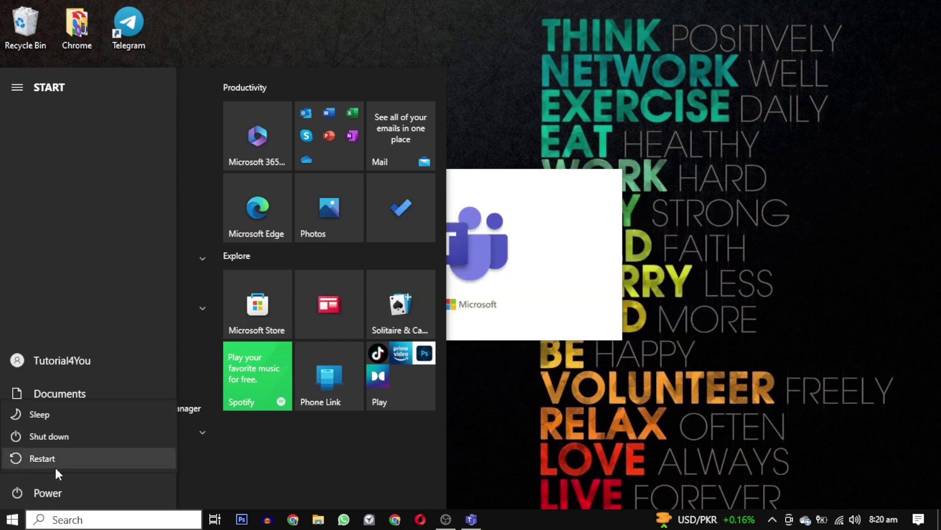